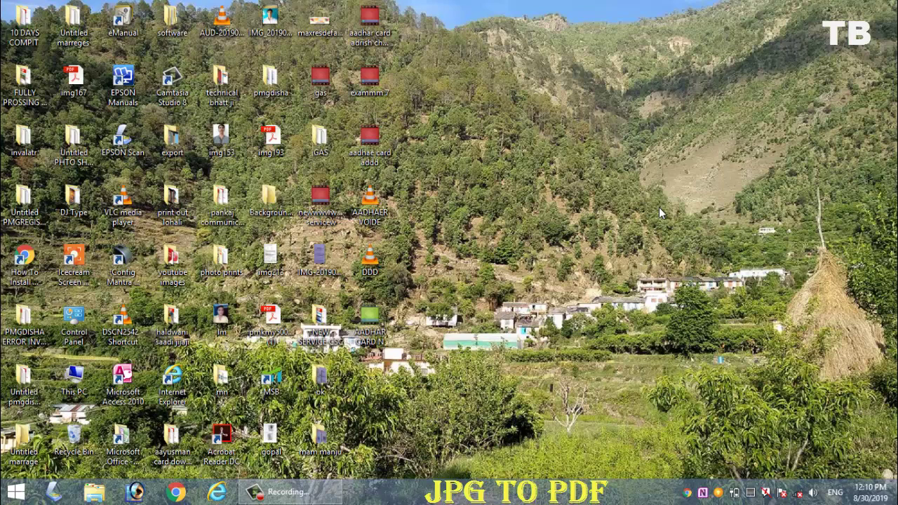
right_click(659, 207)
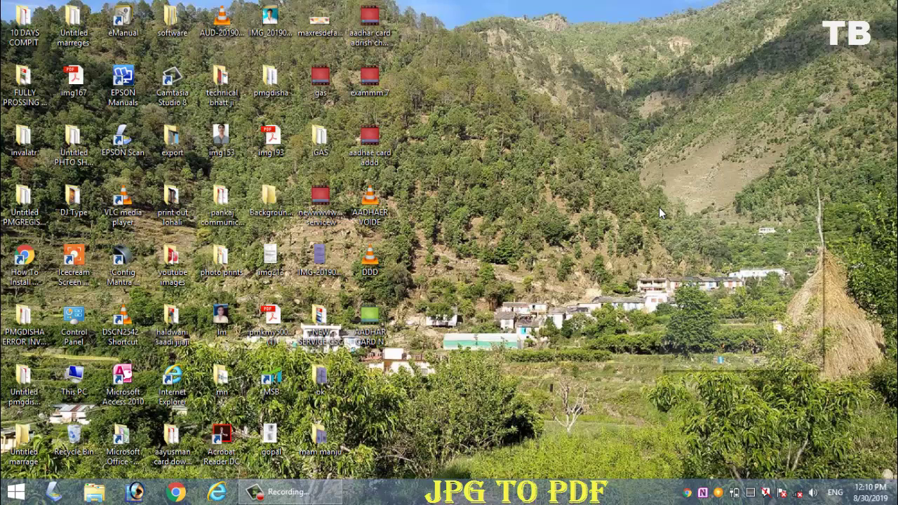
left_click(691, 265)
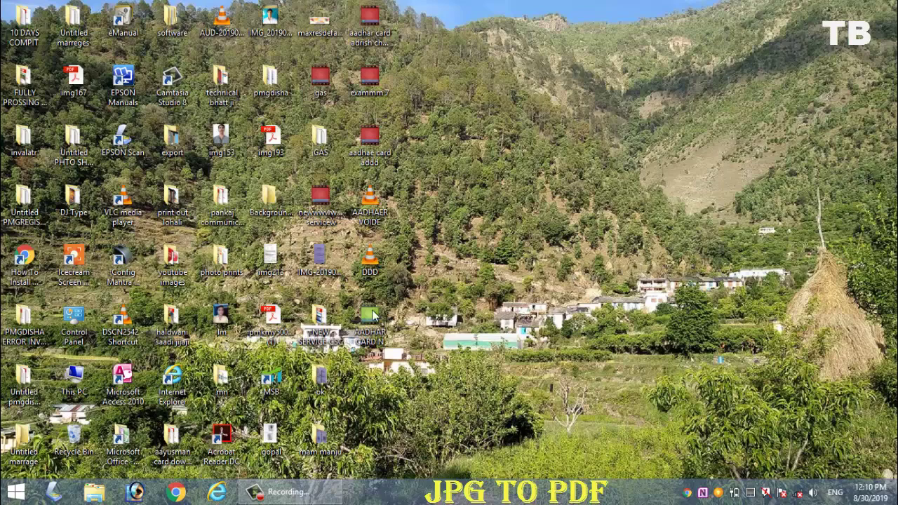
Open EPSON Scan and move its window aside on the desktop.
left_click(54, 493)
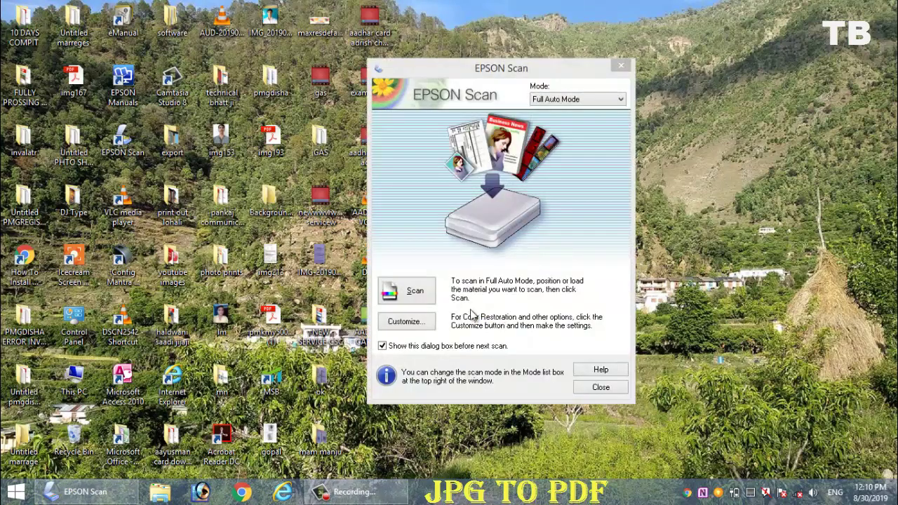
left_click_drag(497, 69, 204, 67)
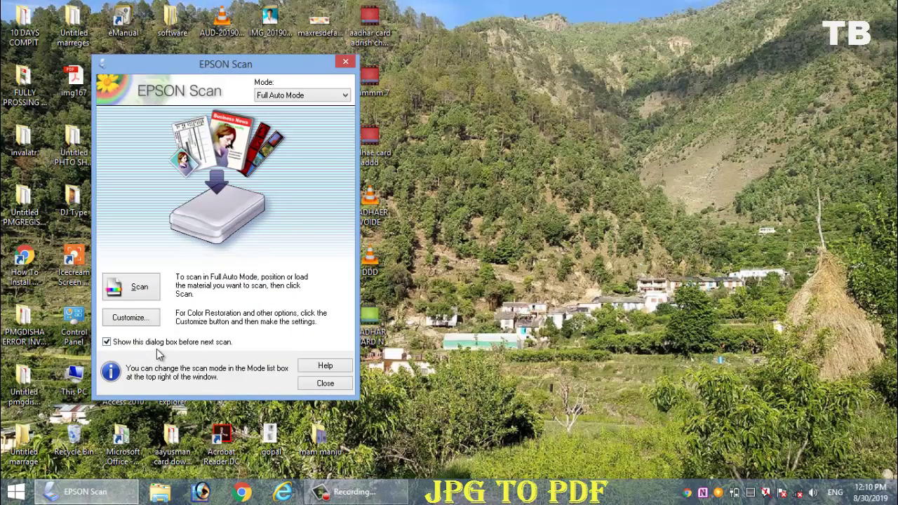
left_click(339, 497)
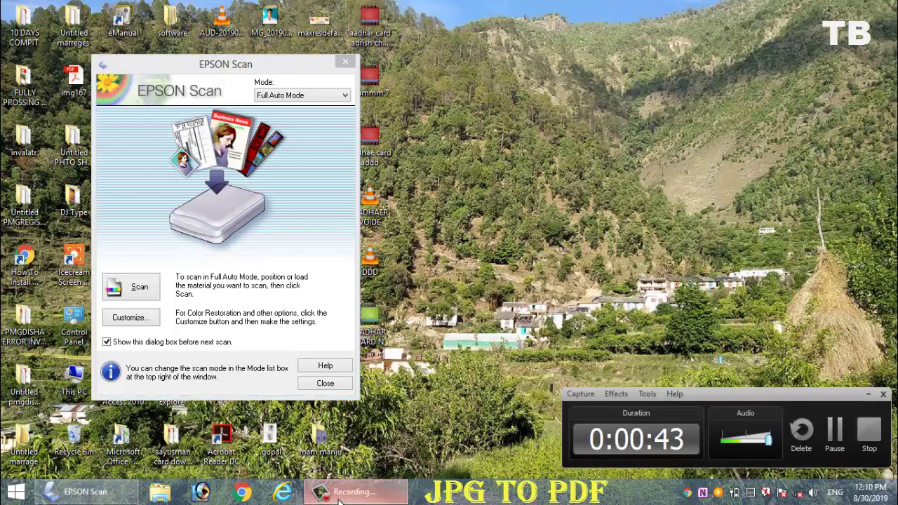
left_click(339, 497)
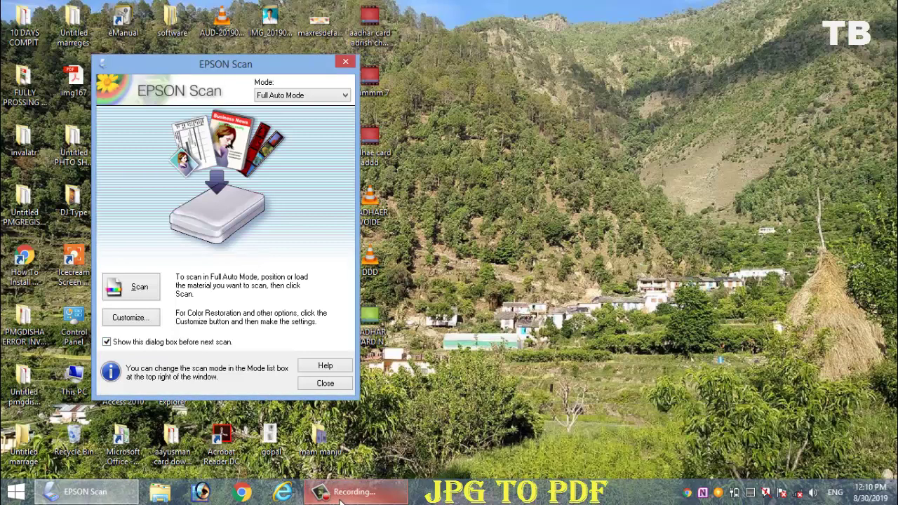
Customize Full Auto Mode to scan photographs and documents at a resolution of 240 dpi.
left_click(143, 323)
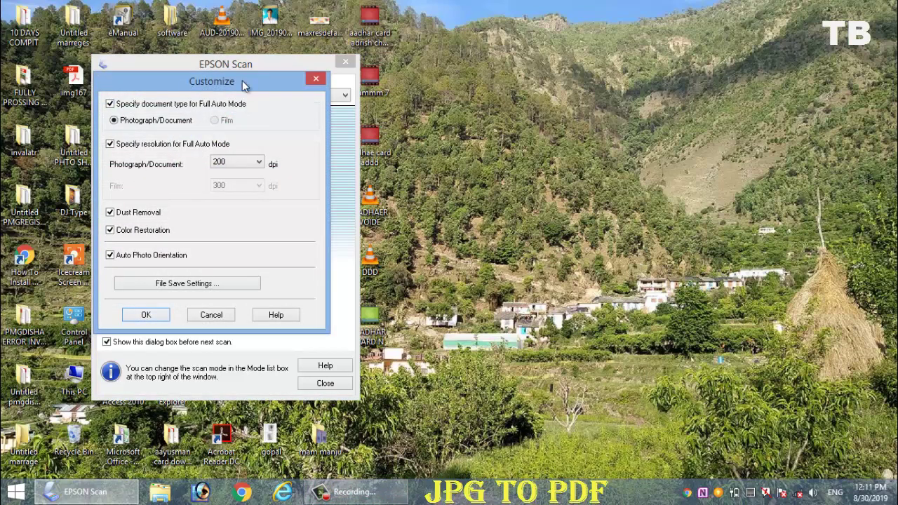
left_click(252, 166)
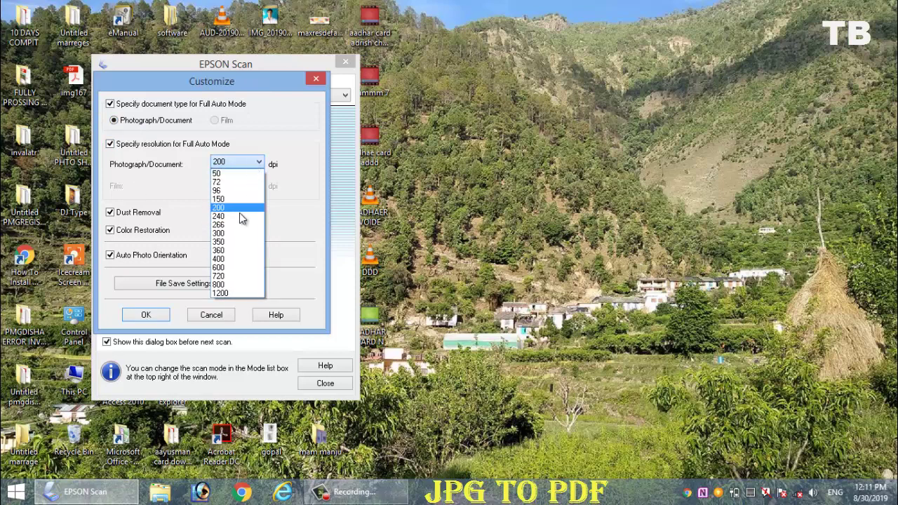
left_click(228, 211)
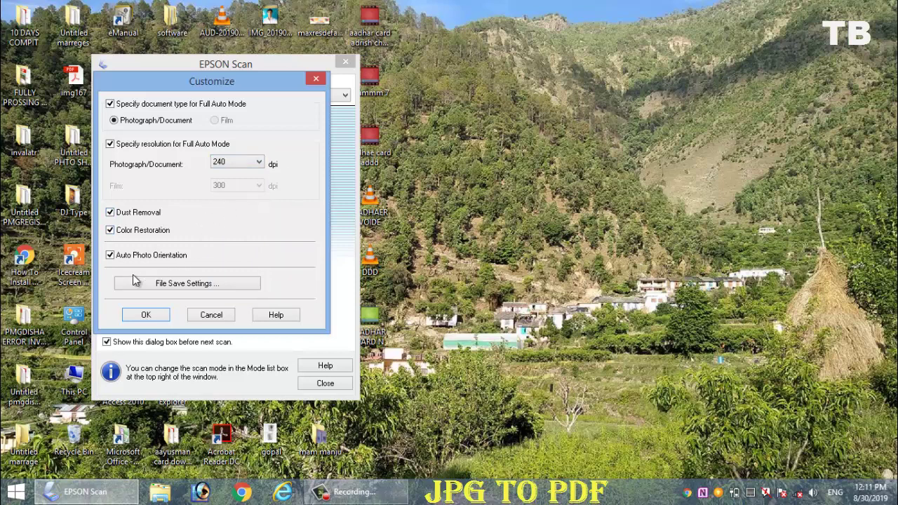
Set the file name prefix in the scan's file save settings to TBHATTJI.
left_click(169, 287)
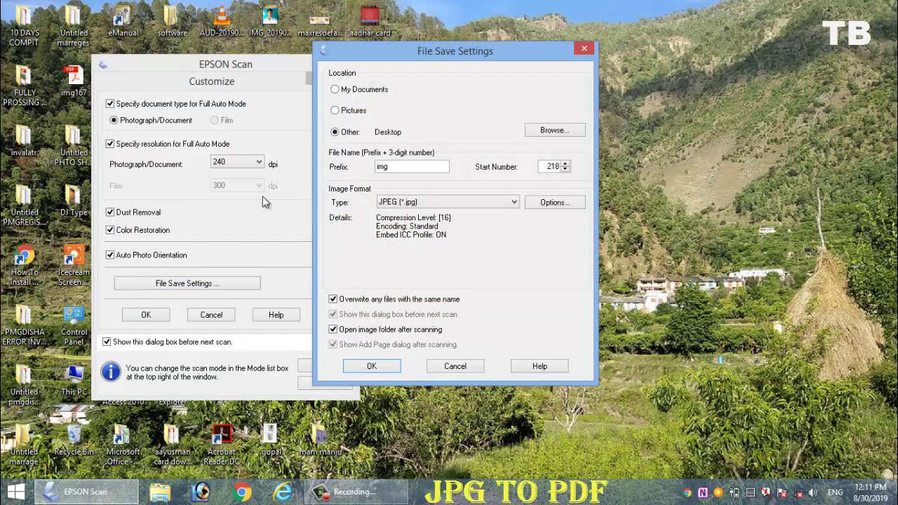
left_click_drag(414, 64, 493, 108)
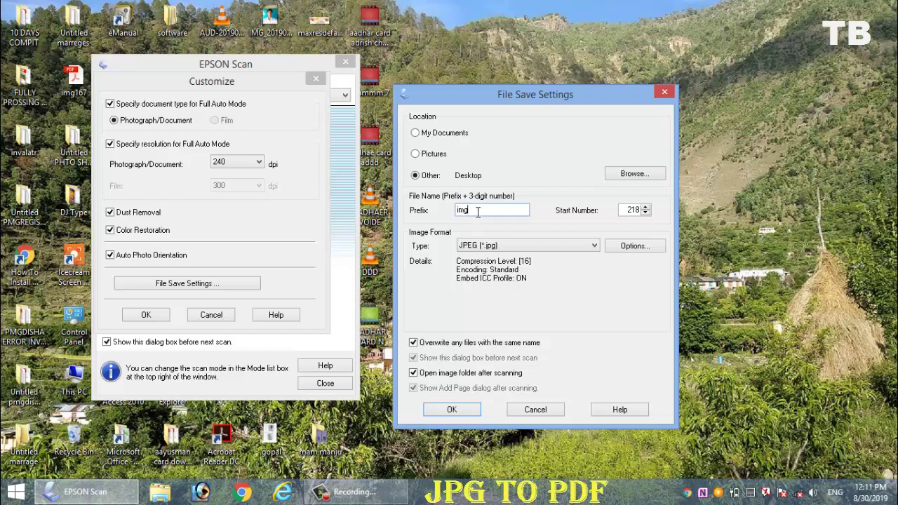
key("BackSpace")
key("BackSpace")
key("BackSpace")
key("BackSpace")
type("TBHAT")
left_click(372, 495)
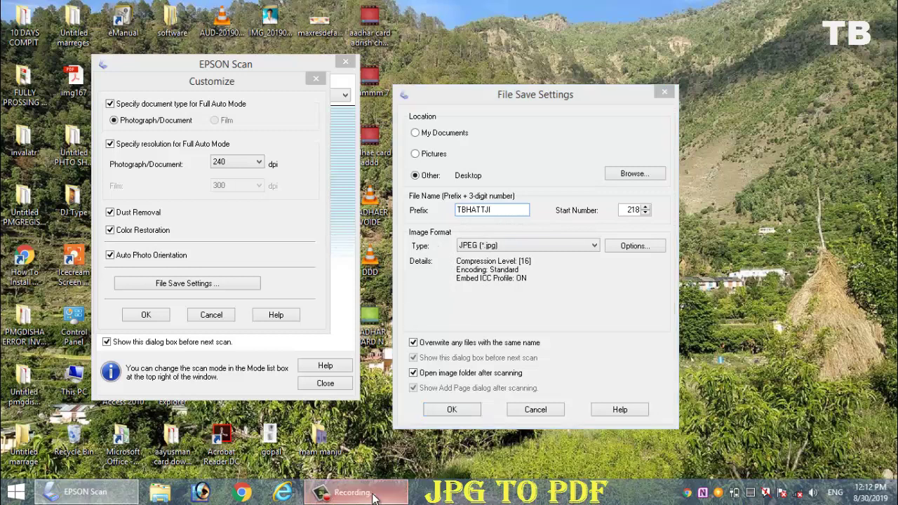
left_click(372, 496)
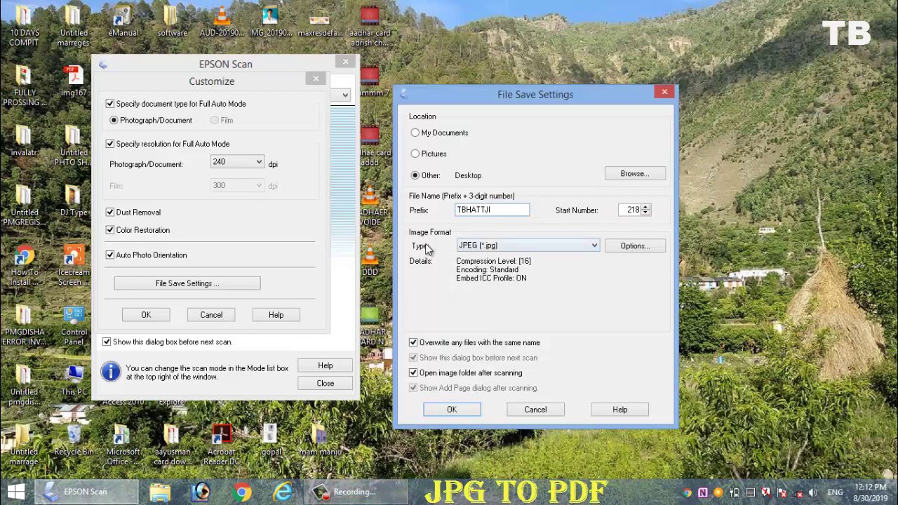
Set the image format to PDF with Actual Image Size paper and Standard Compression, and accept the save and customization settings.
left_click(577, 244)
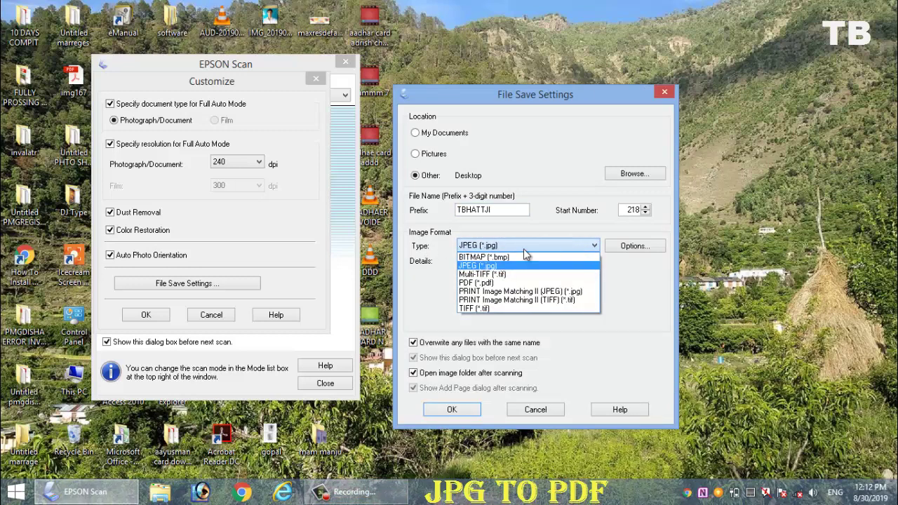
left_click(483, 287)
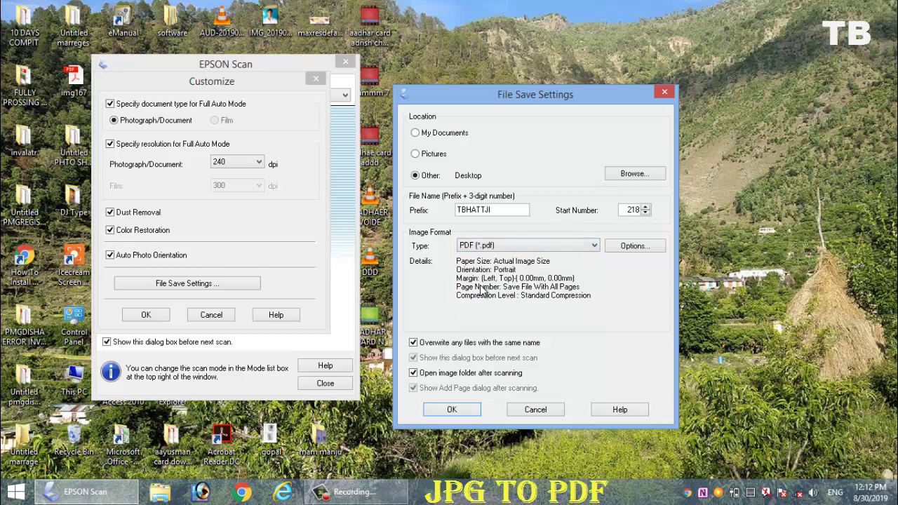
left_click(630, 252)
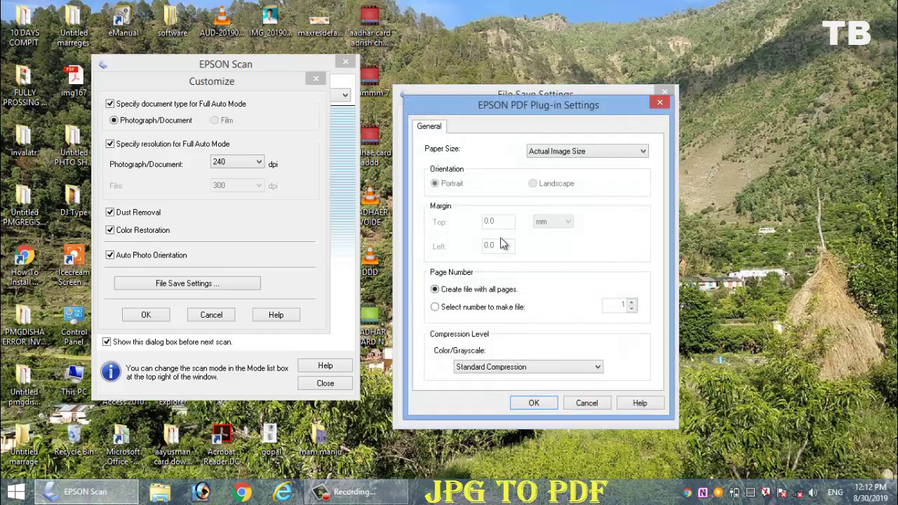
left_click(607, 151)
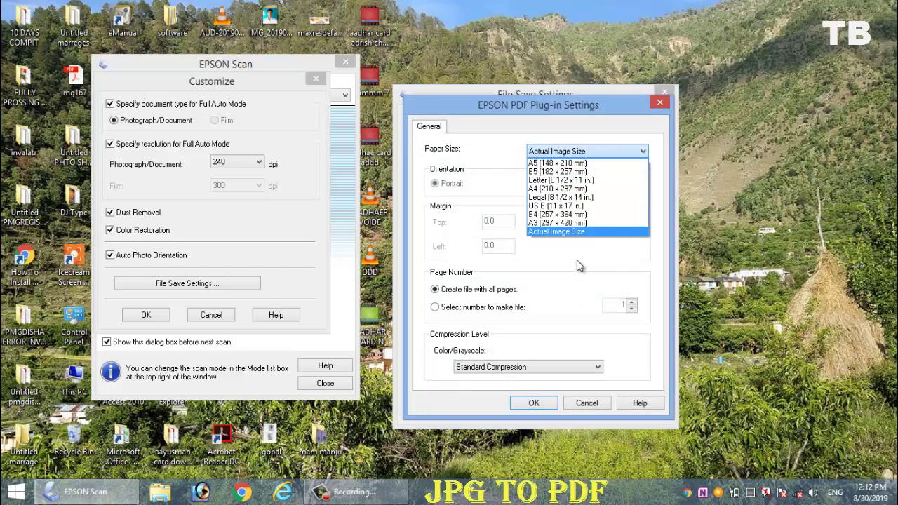
left_click(569, 235)
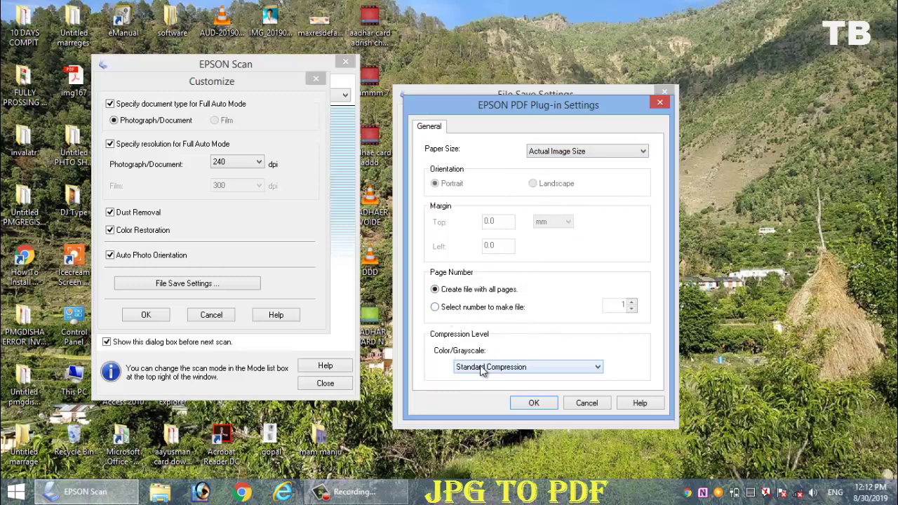
left_click(595, 368)
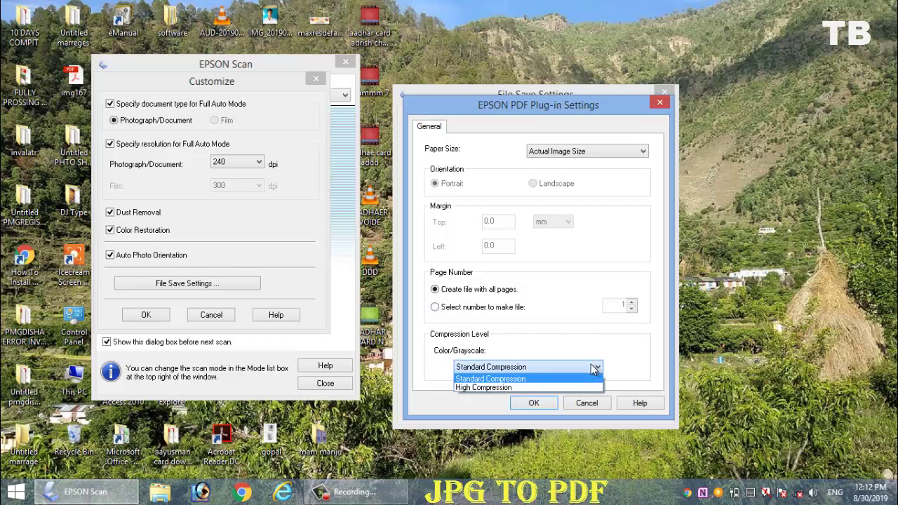
left_click(489, 382)
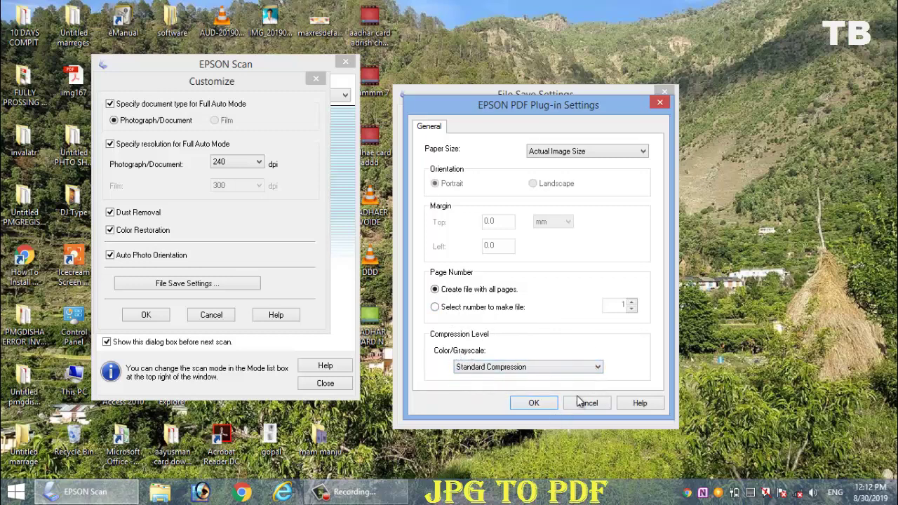
left_click(534, 404)
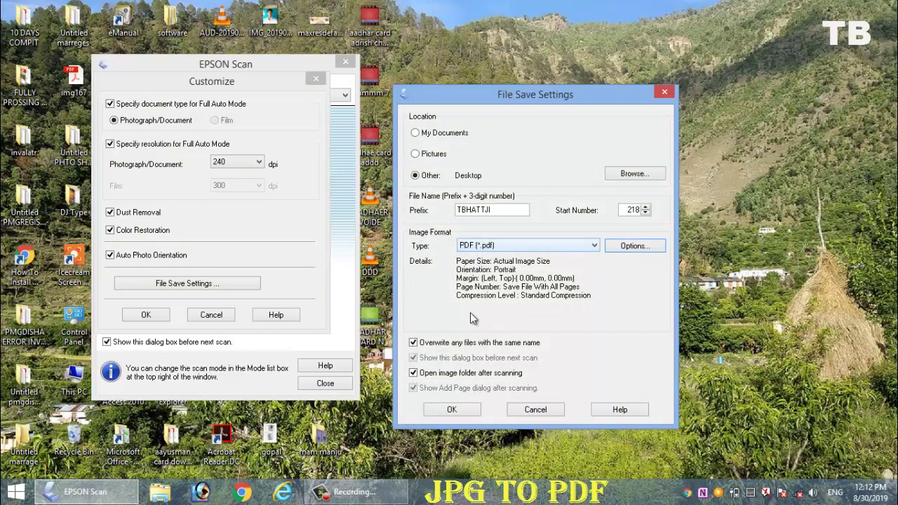
left_click(453, 410)
left_click(159, 320)
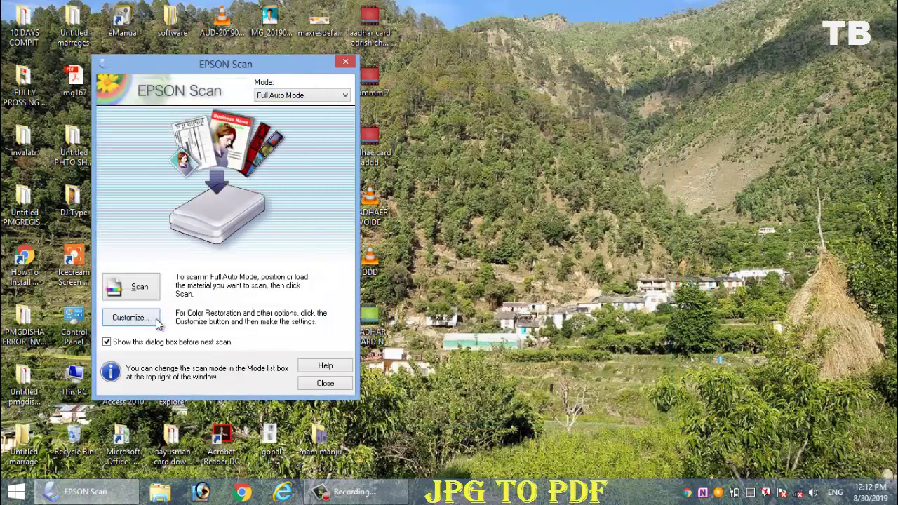
Scan the document in Full Auto Mode and close the Desktop folder window once the scan is saved.
left_click(140, 290)
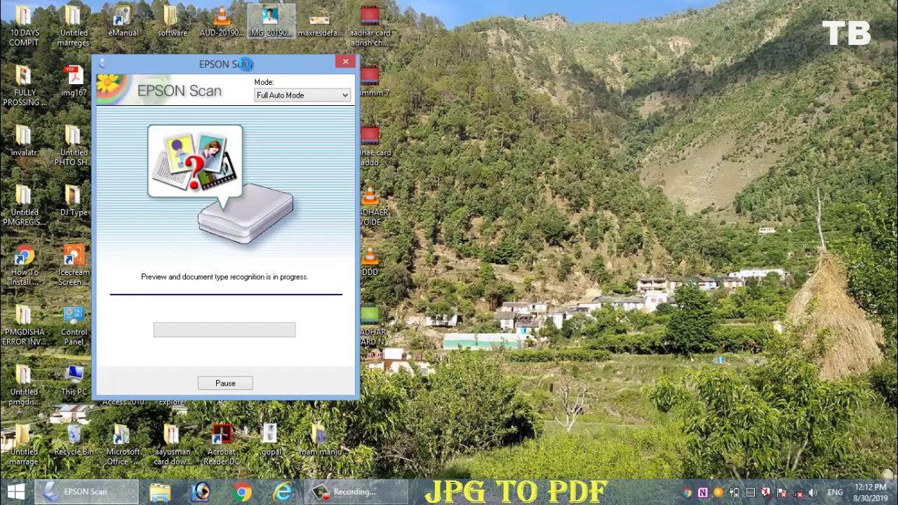
left_click_drag(245, 64, 281, 70)
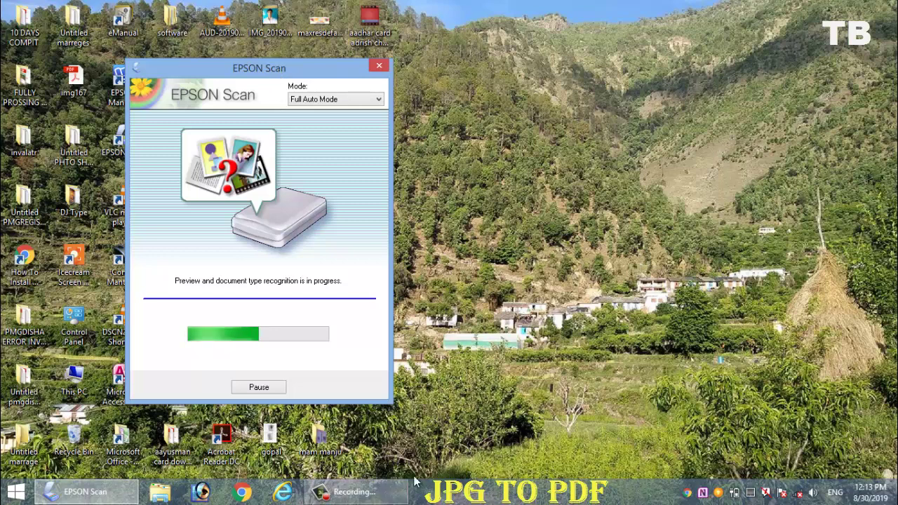
left_click(382, 500)
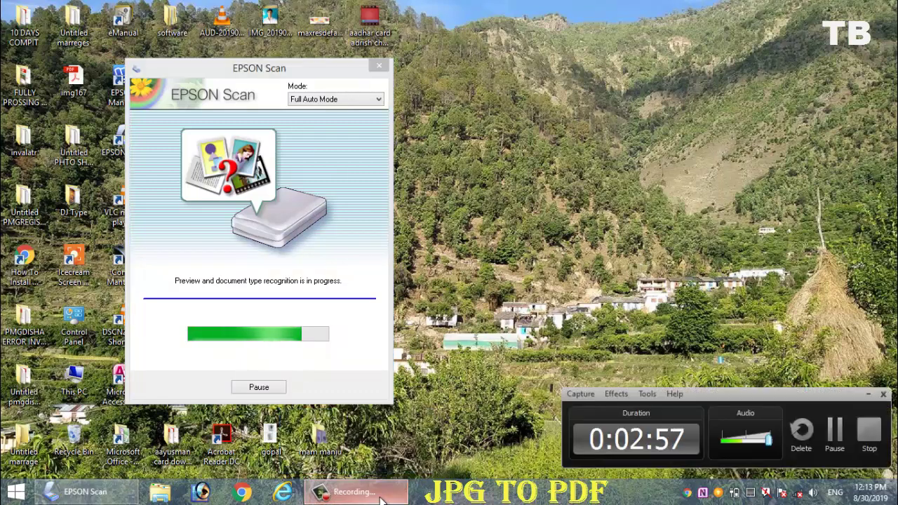
left_click(381, 500)
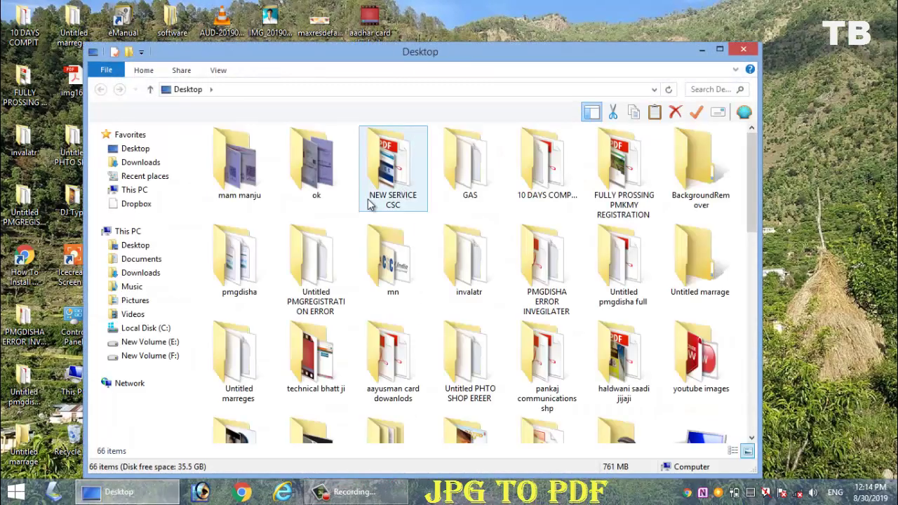
left_click(741, 50)
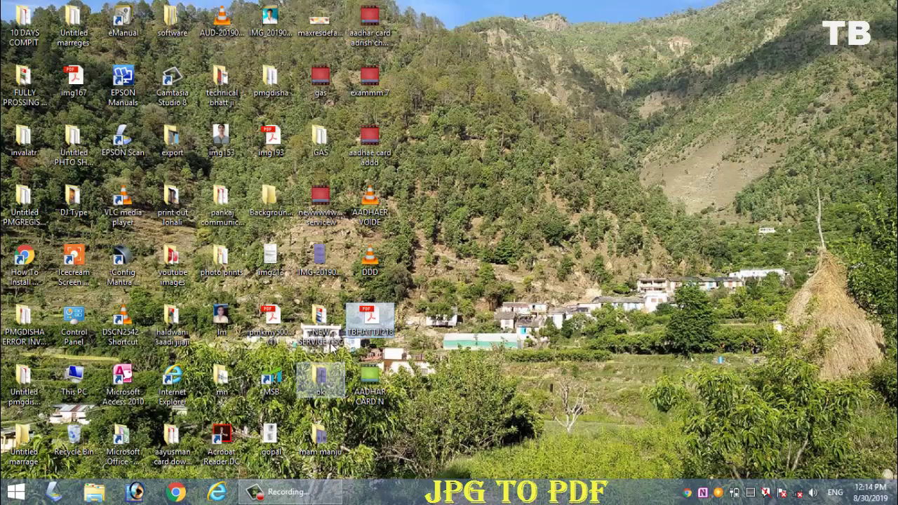
Open the scanned file TBHATTJI218 from the desktop in Adobe Acrobat Reader, look through its page and close it.
left_click(379, 352)
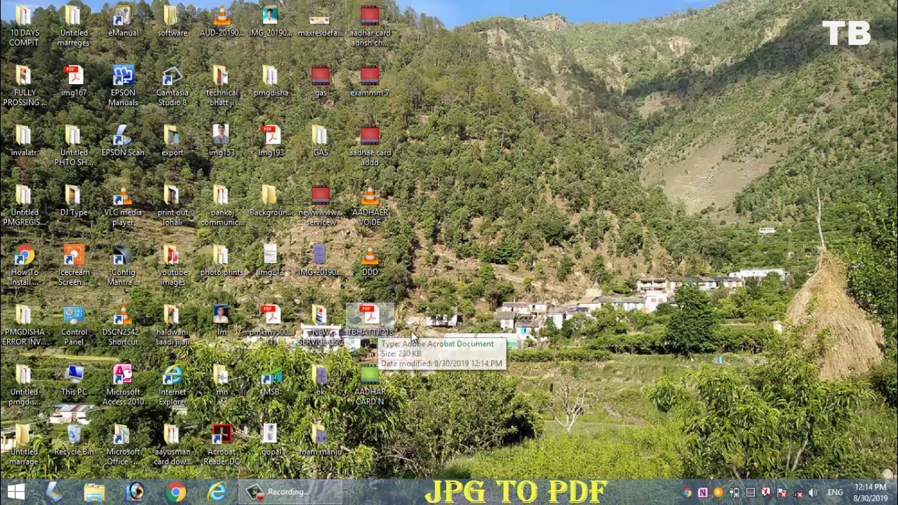
right_click(379, 324)
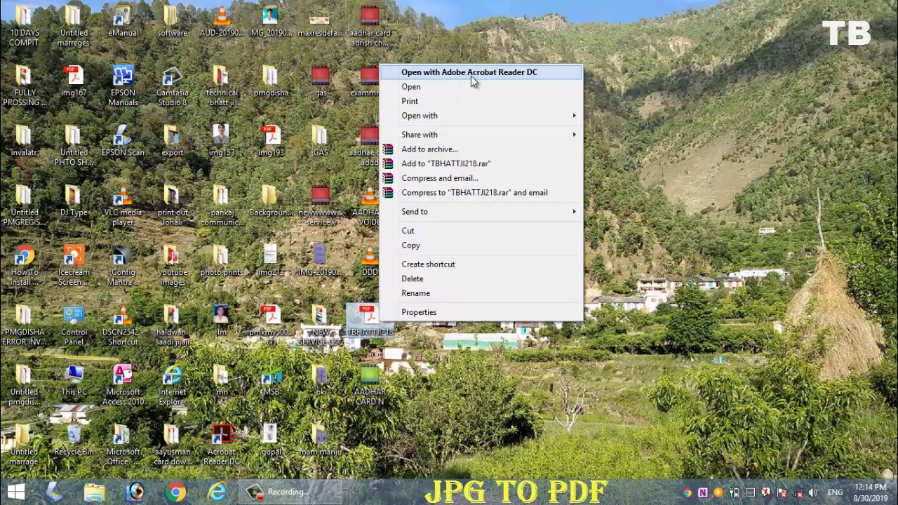
left_click(405, 87)
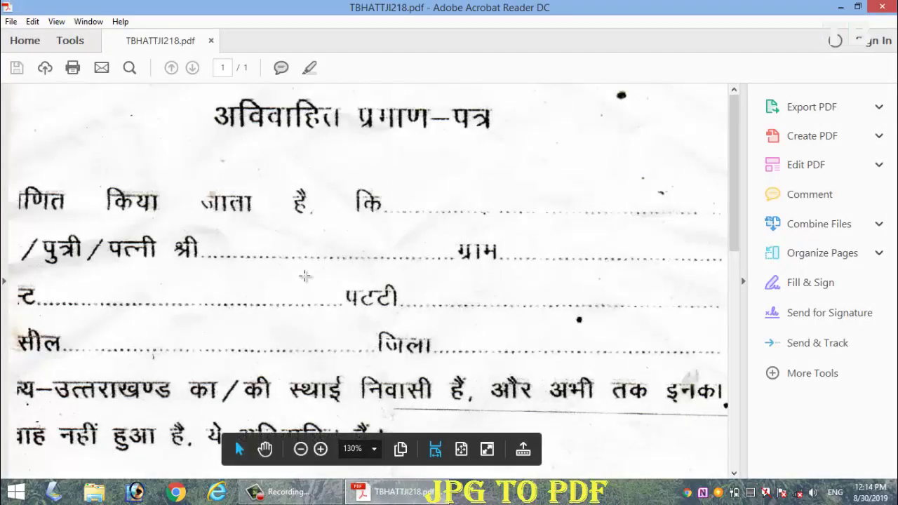
scroll(316, 270, "down", 3)
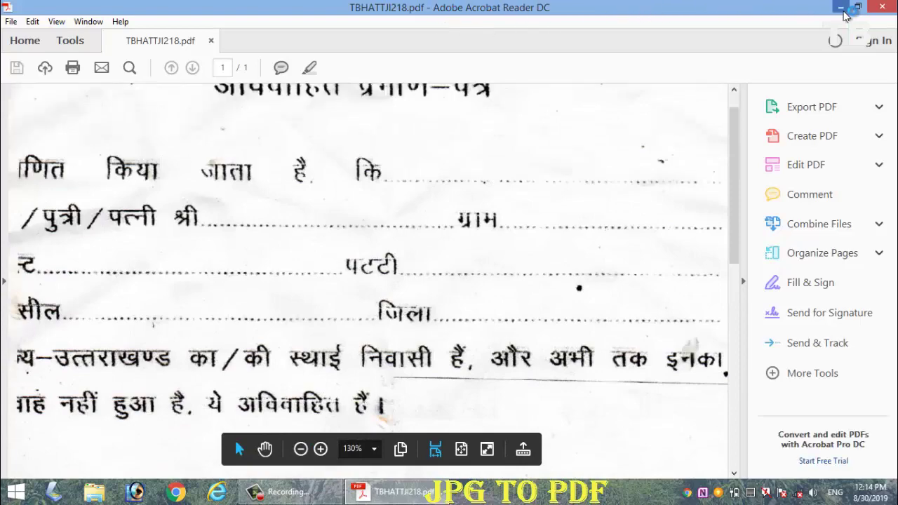
left_click(881, 7)
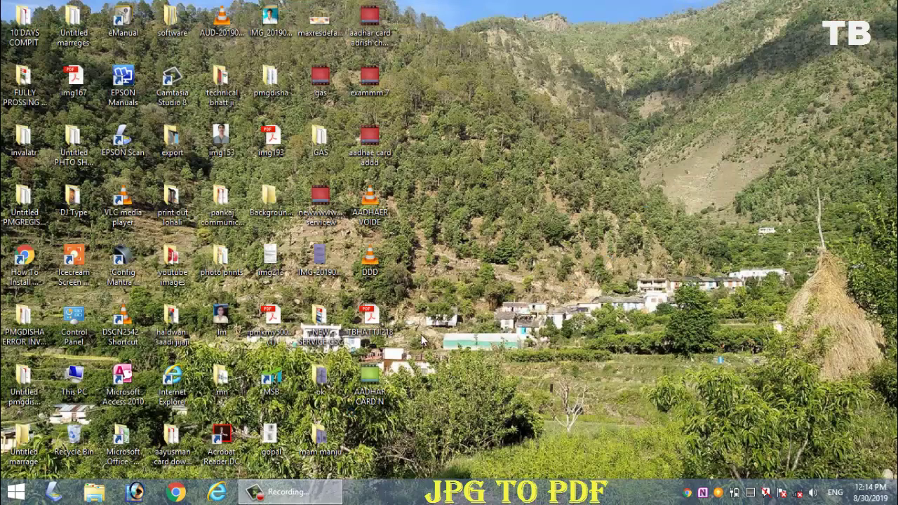
Check the size and size on disk of the TBHATTJI218 PDF in its file properties, then close them.
right_click(360, 313)
left_click(398, 302)
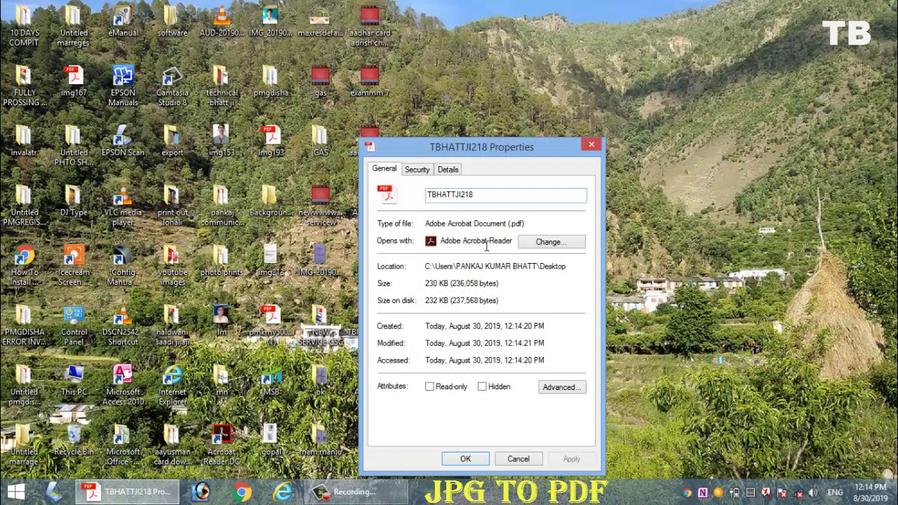
left_click_drag(513, 150, 609, 126)
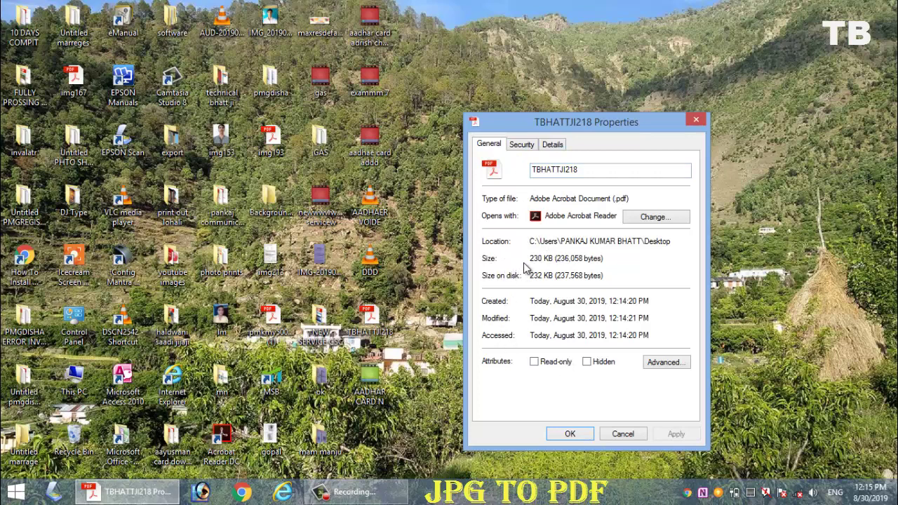
left_click_drag(613, 264, 516, 264)
left_click_drag(620, 274, 528, 276)
left_click(662, 279)
left_click(396, 496)
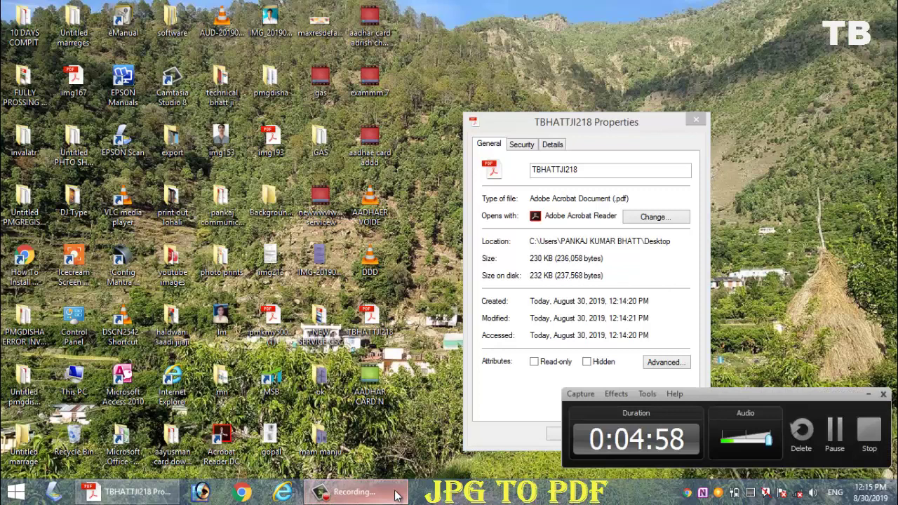
left_click(397, 495)
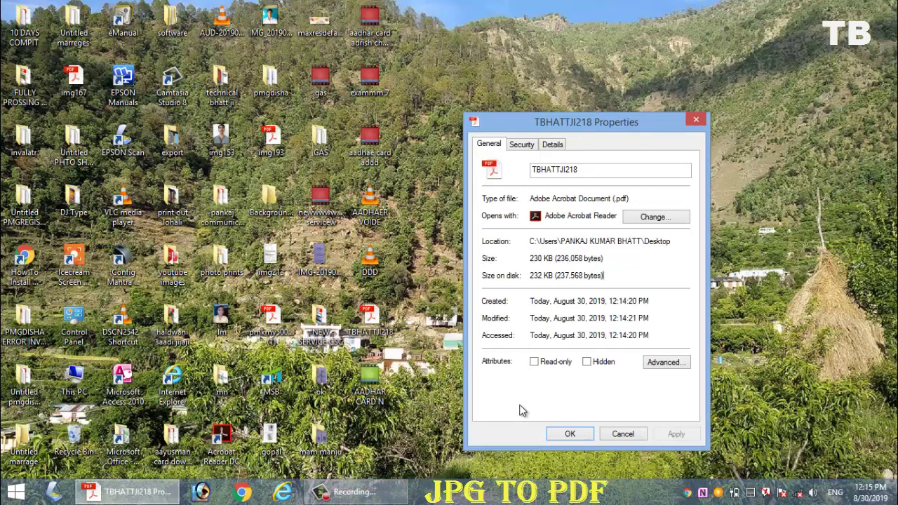
left_click(572, 435)
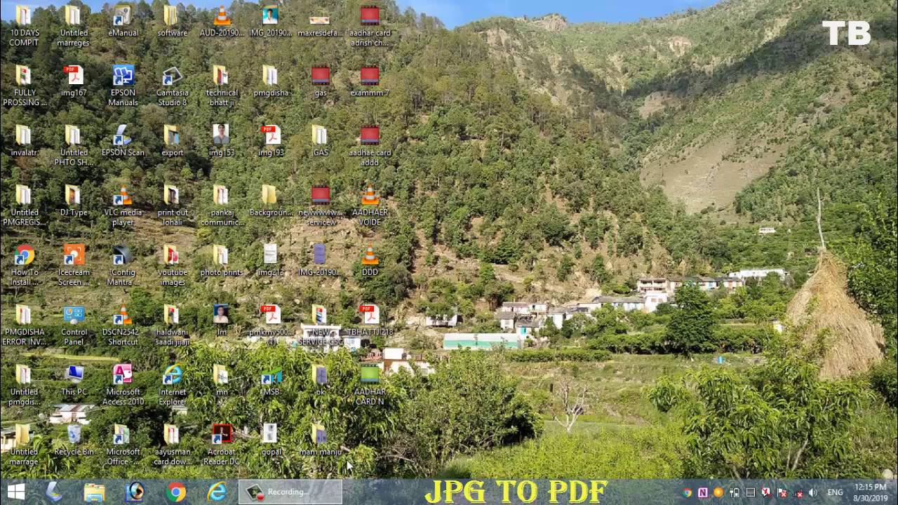
left_click(287, 495)
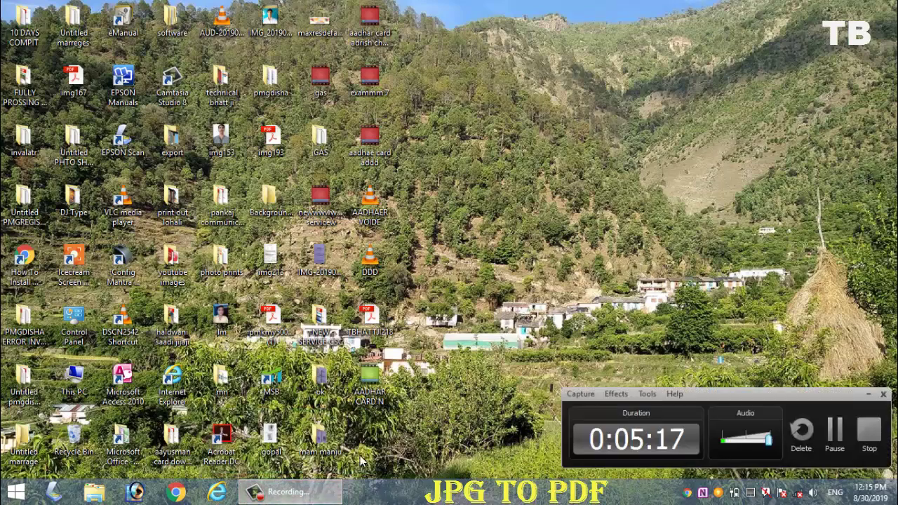